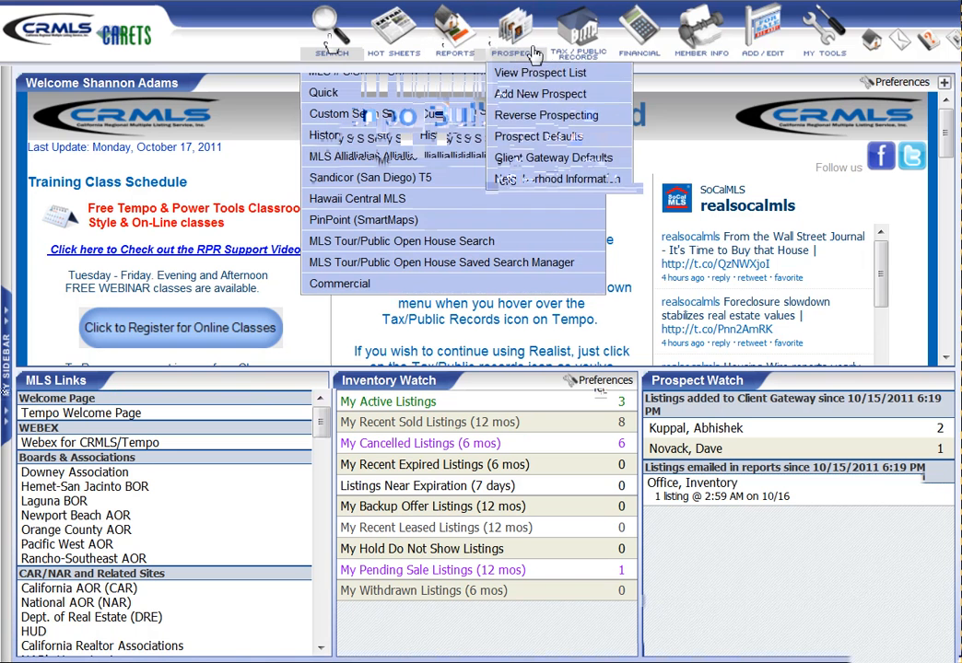
Choose Add New Prospect from the toolbar's Prospects menu
mouse_move(554, 46)
mouse_move(518, 44)
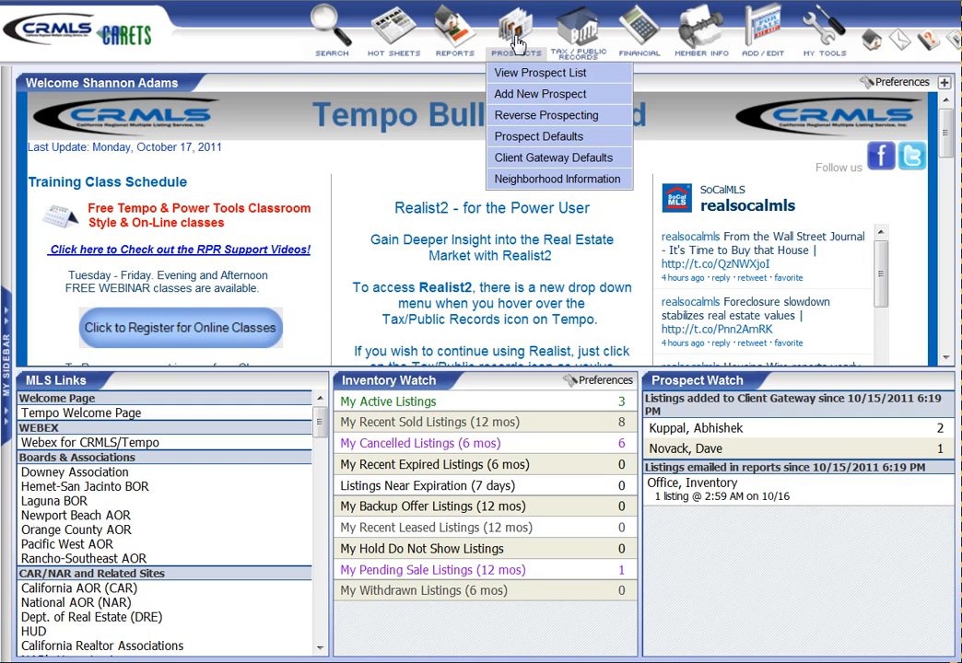
left_click(517, 104)
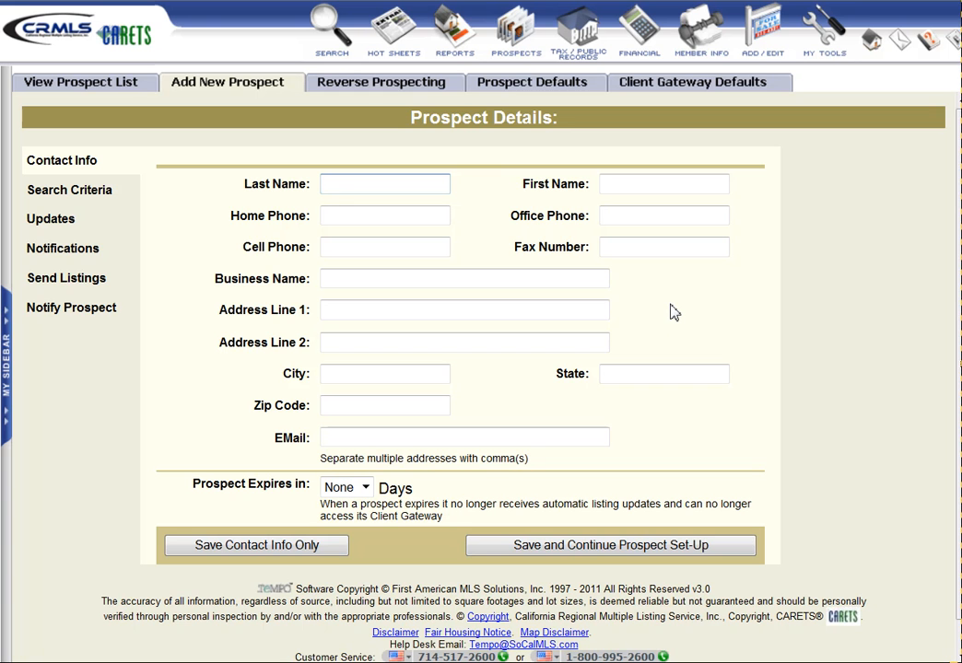
Enter the prospect's last name, first name, e-mail address and cell phone, then save and continue setup
key("Tab")
key("Tab")
key("Tab")
key("Tab")
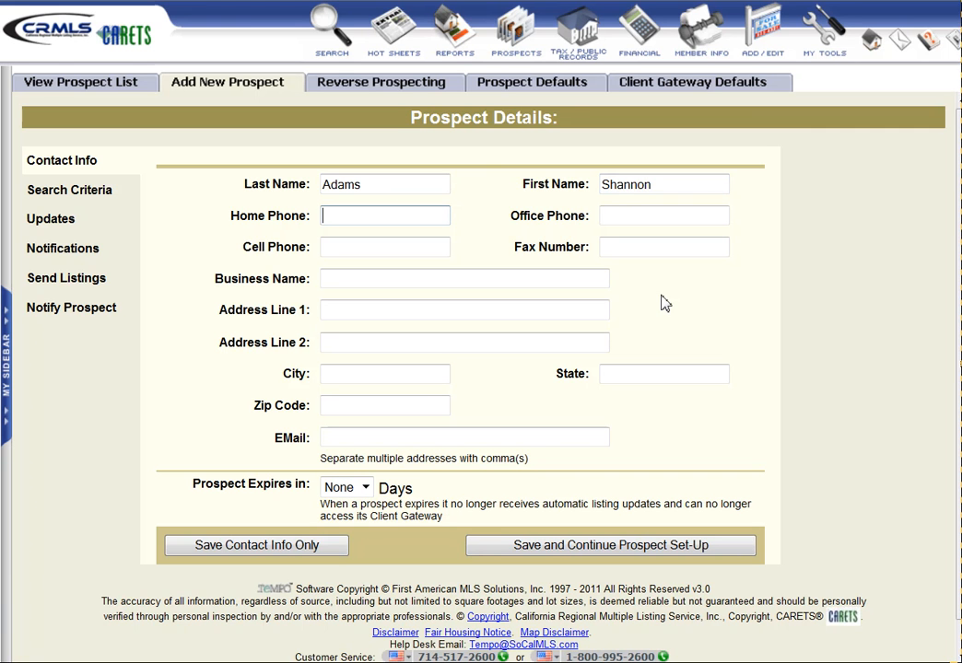
key("Tab")
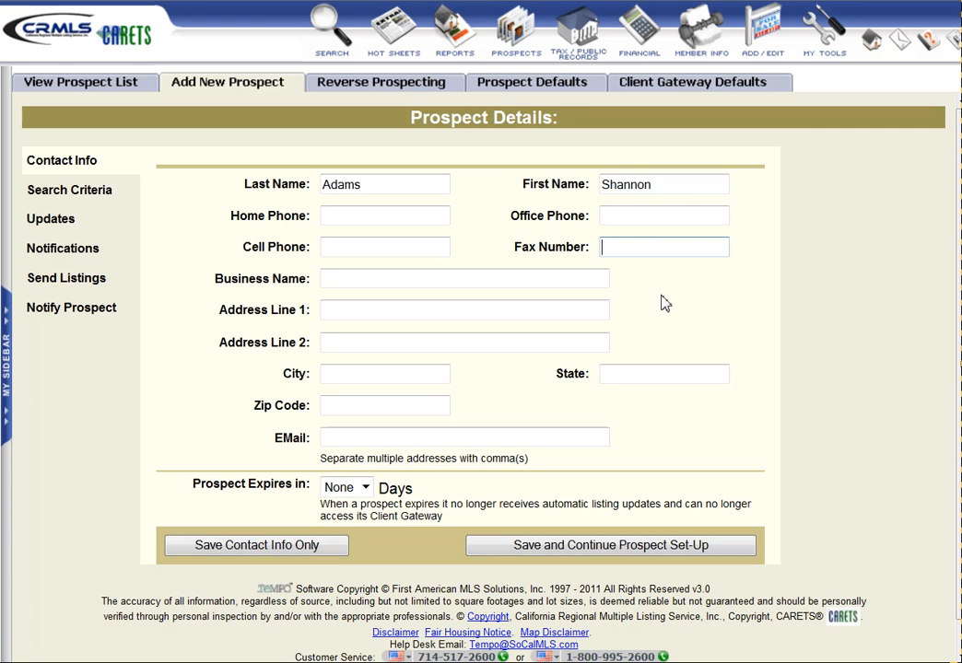
key("Tab")
key("Tab")
key("Tab")
key("Tab")
key("Tab")
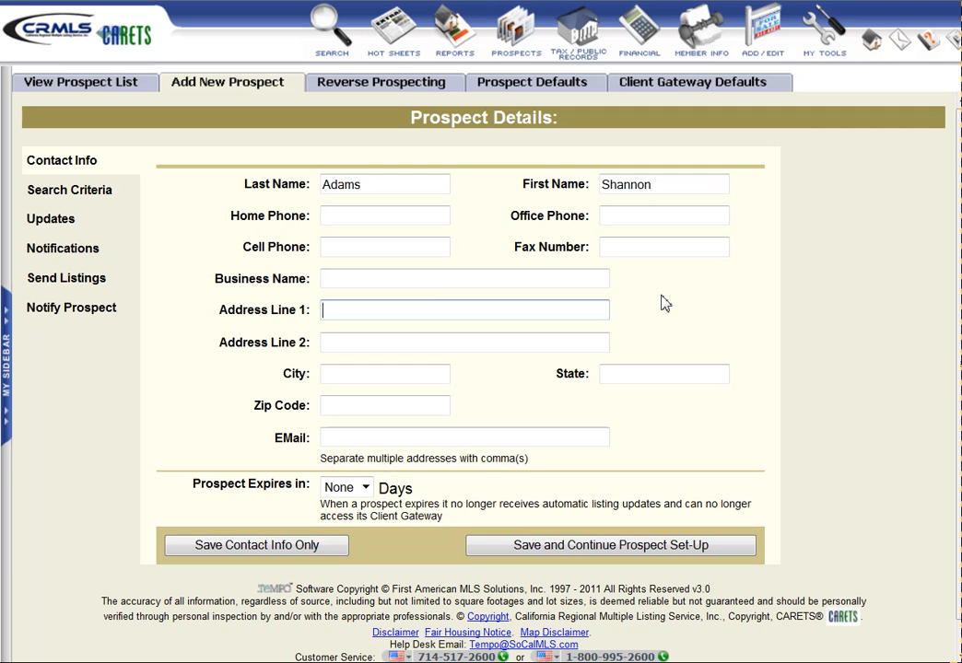
key("Tab")
key("Tab")
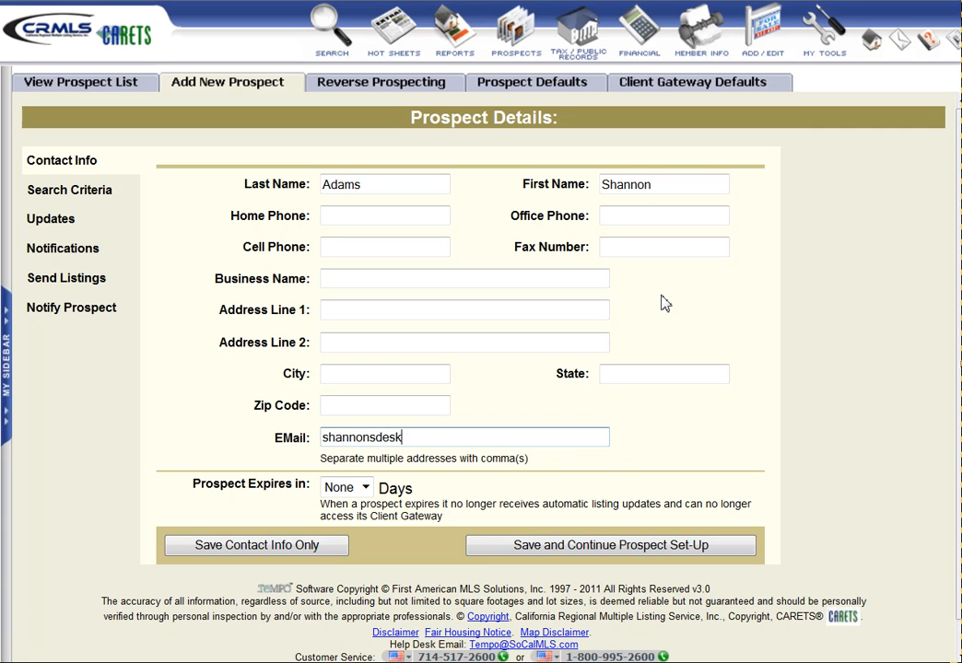
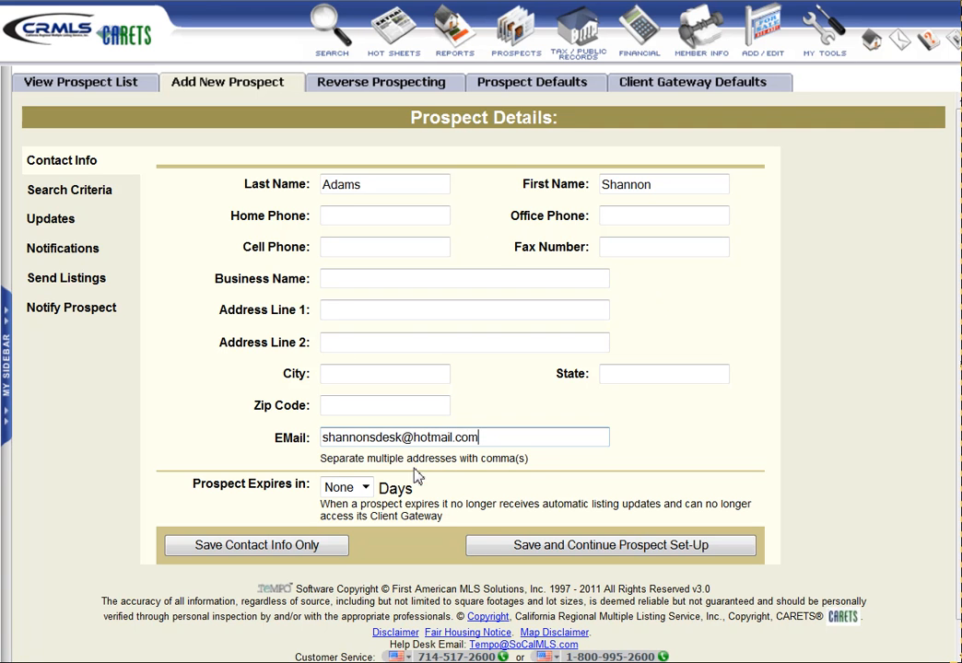
left_click(408, 251)
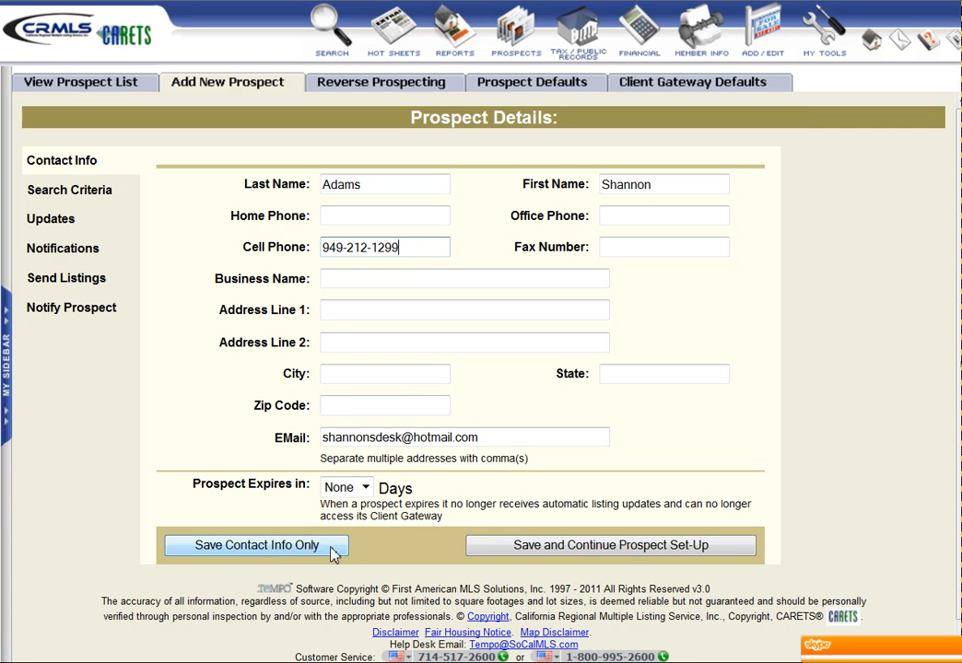
left_click(599, 551)
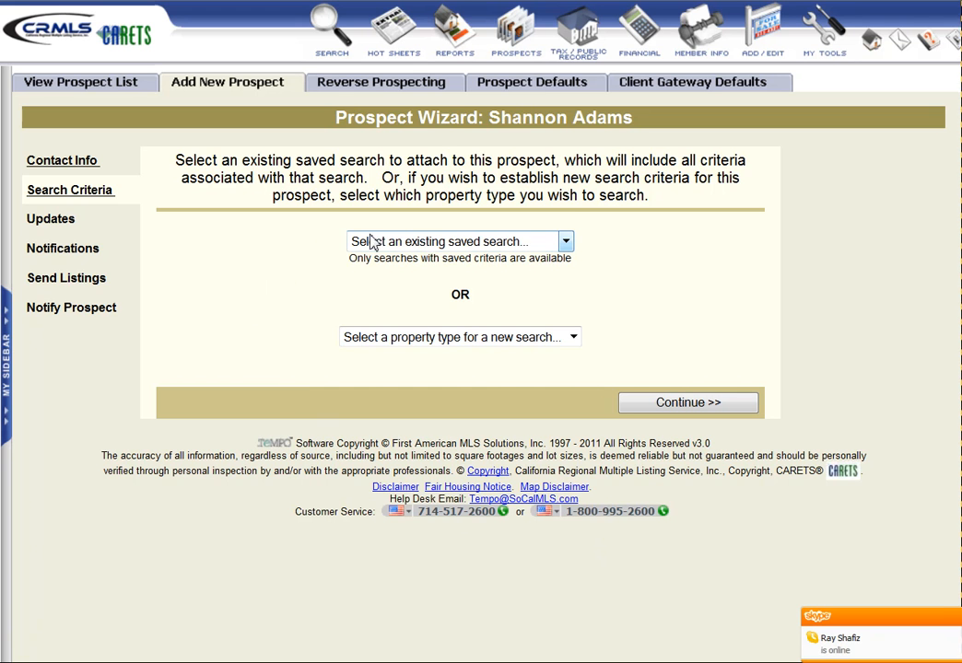
Skip the existing saved searches and start a new Residential custom search
left_click(566, 242)
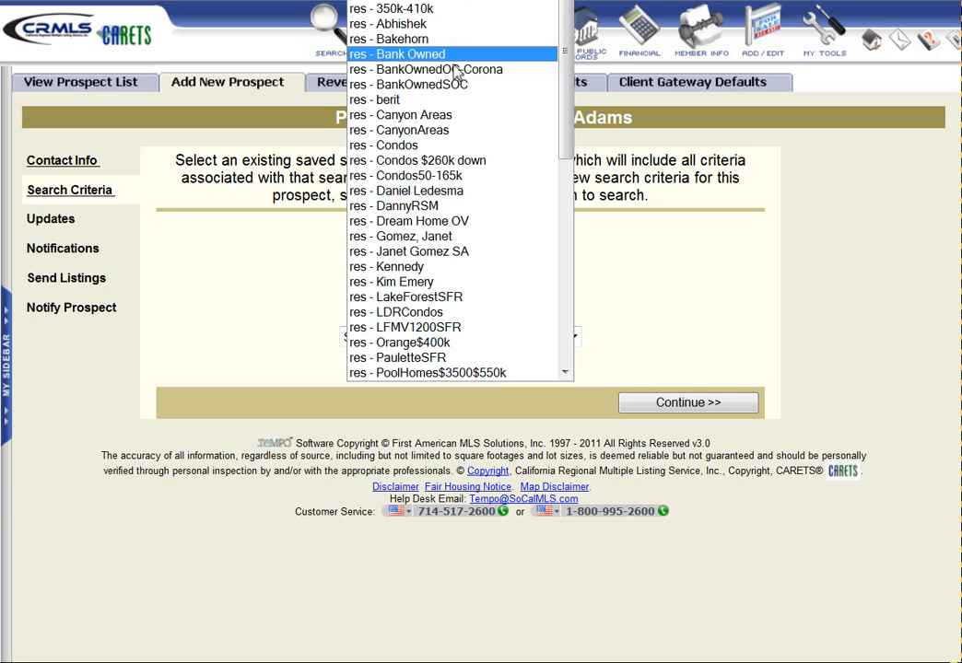
left_click(608, 254)
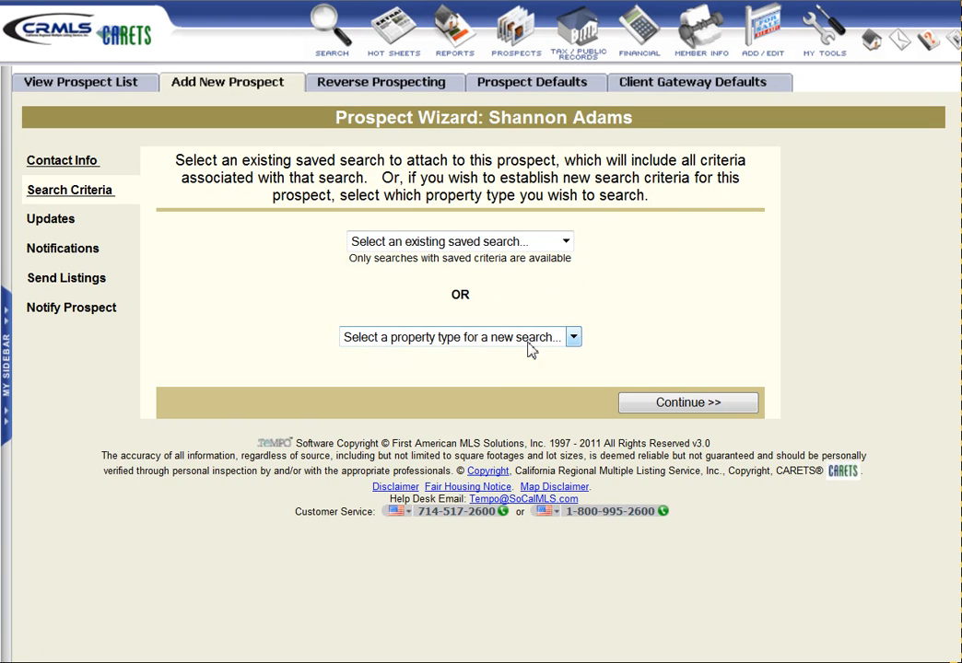
left_click(574, 340)
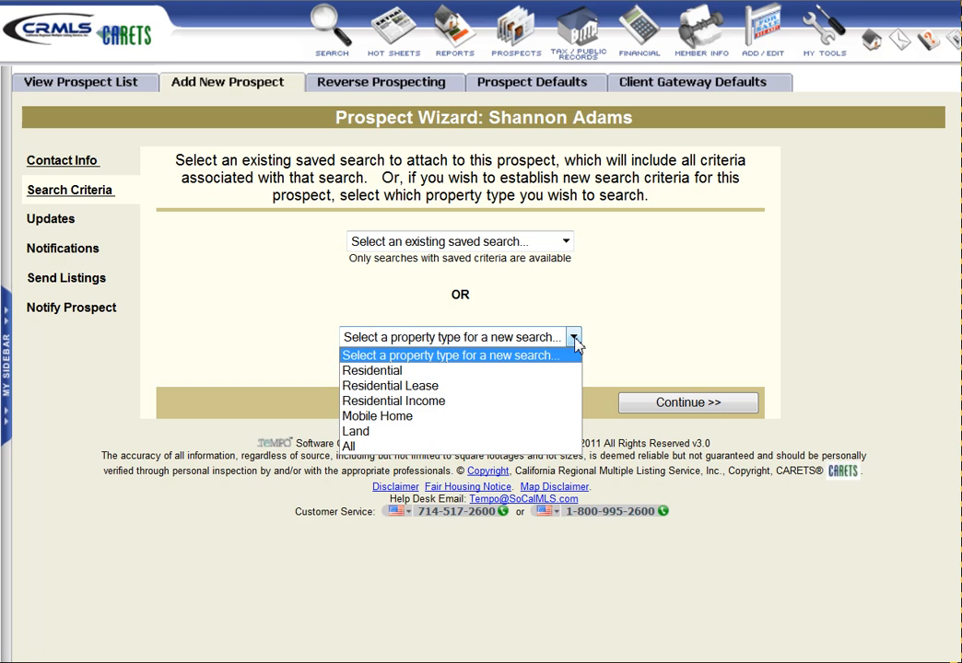
left_click(392, 372)
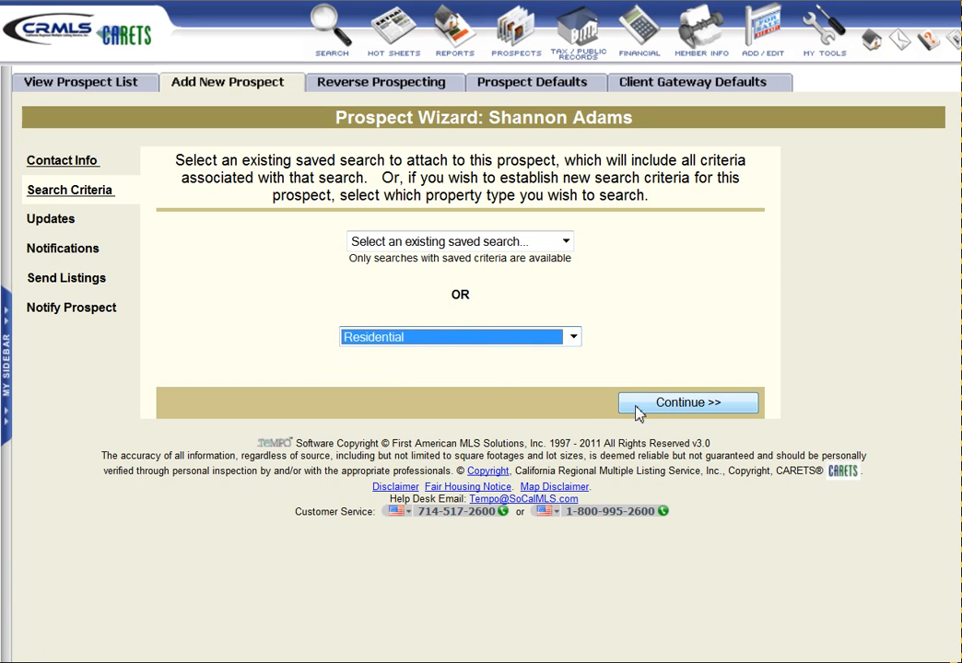
left_click(688, 404)
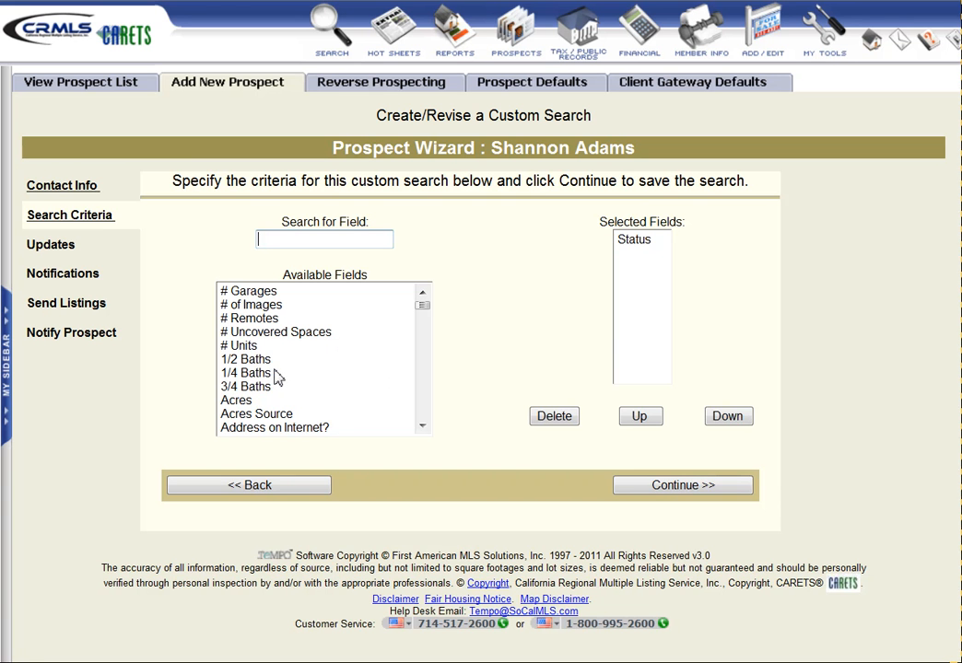
Filter the field list to find City and Price and add both to the selected fields
mouse_move(422, 312)
left_mouse_down()
mouse_move(424, 421)
mouse_move(423, 297)
left_mouse_up()
left_click(281, 243)
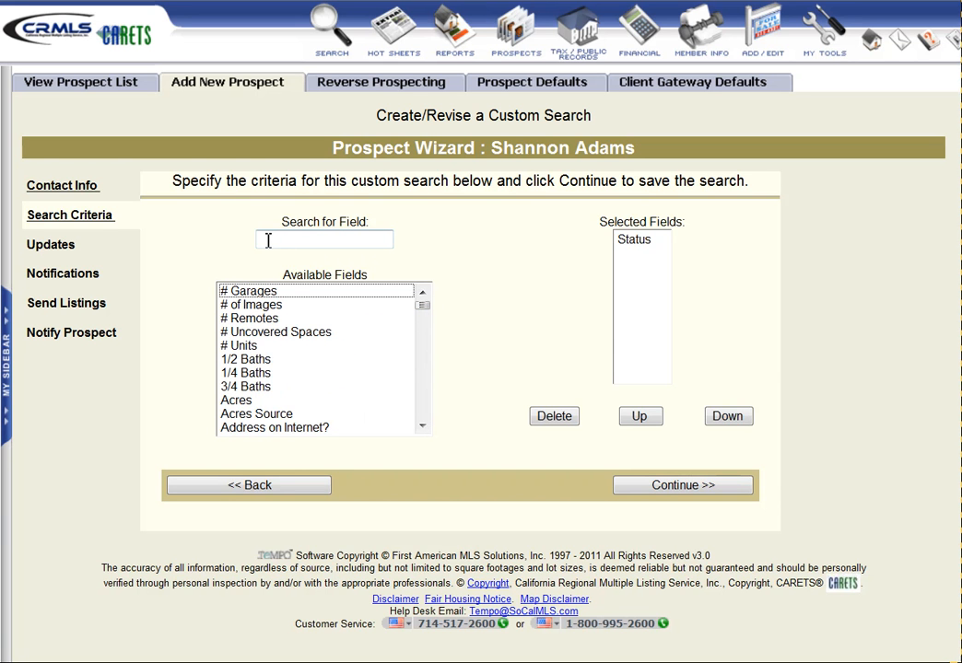
left_click(268, 240)
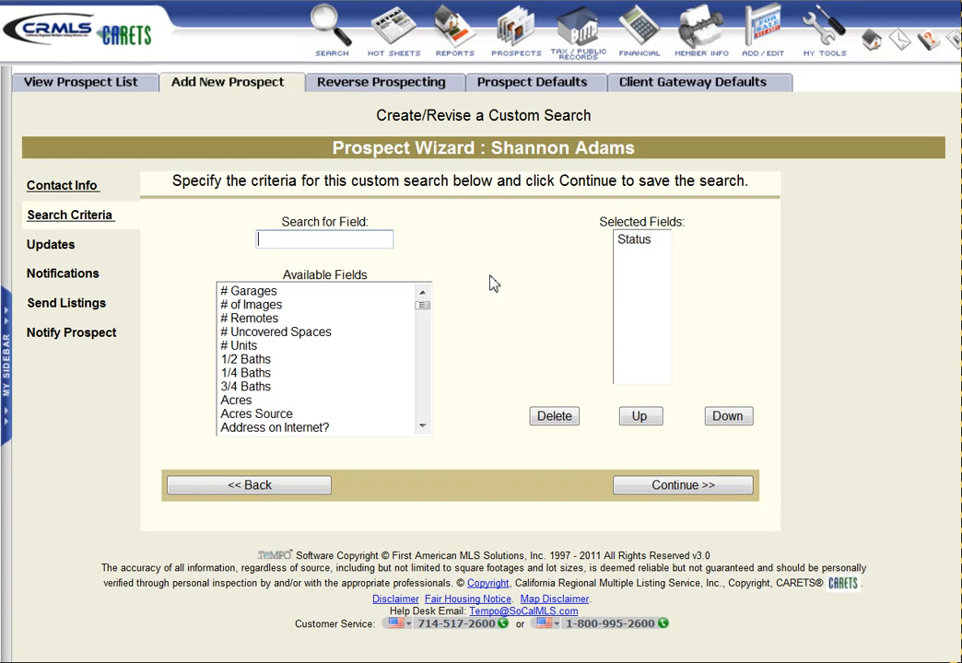
type("c")
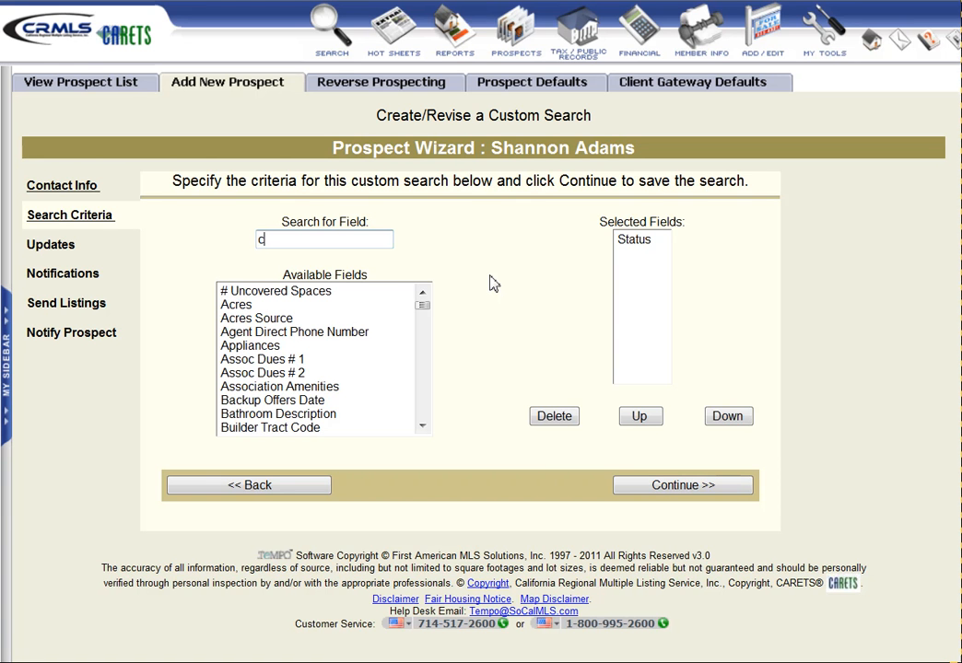
type("i")
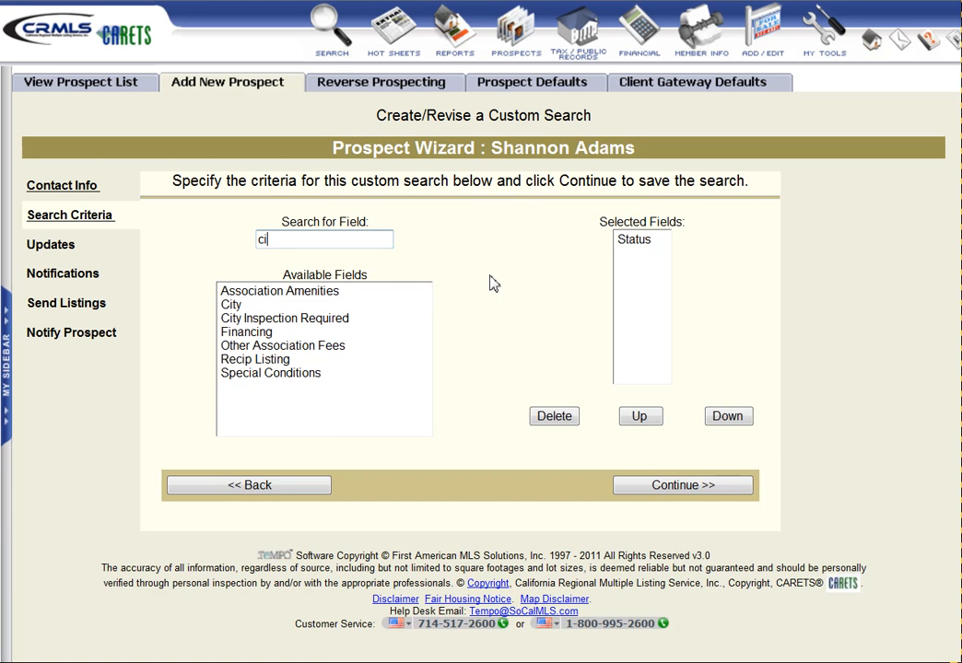
double_click(233, 305)
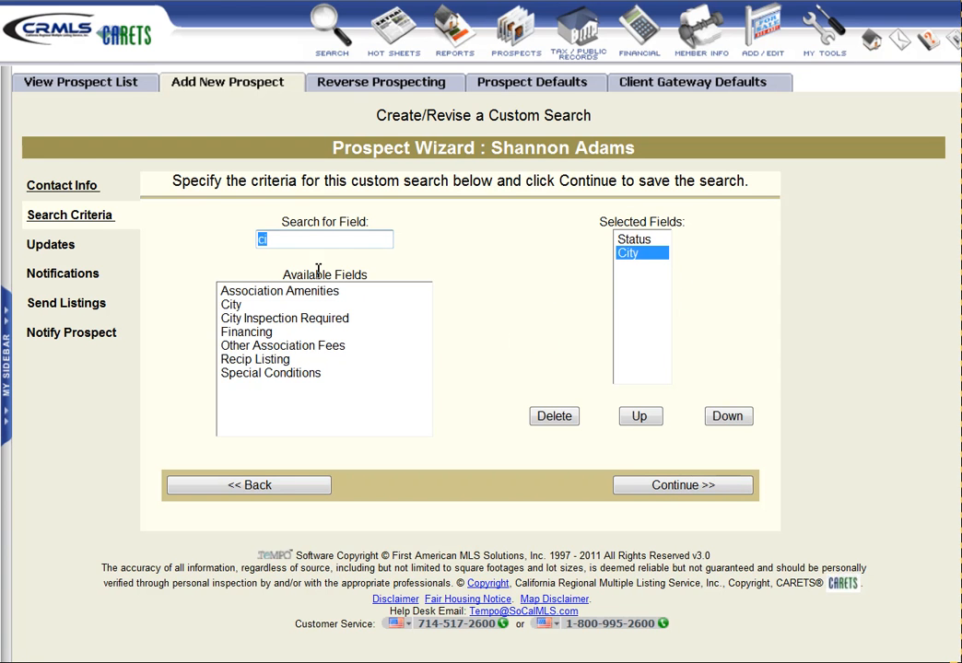
left_click_drag(273, 243, 252, 245)
type("pr")
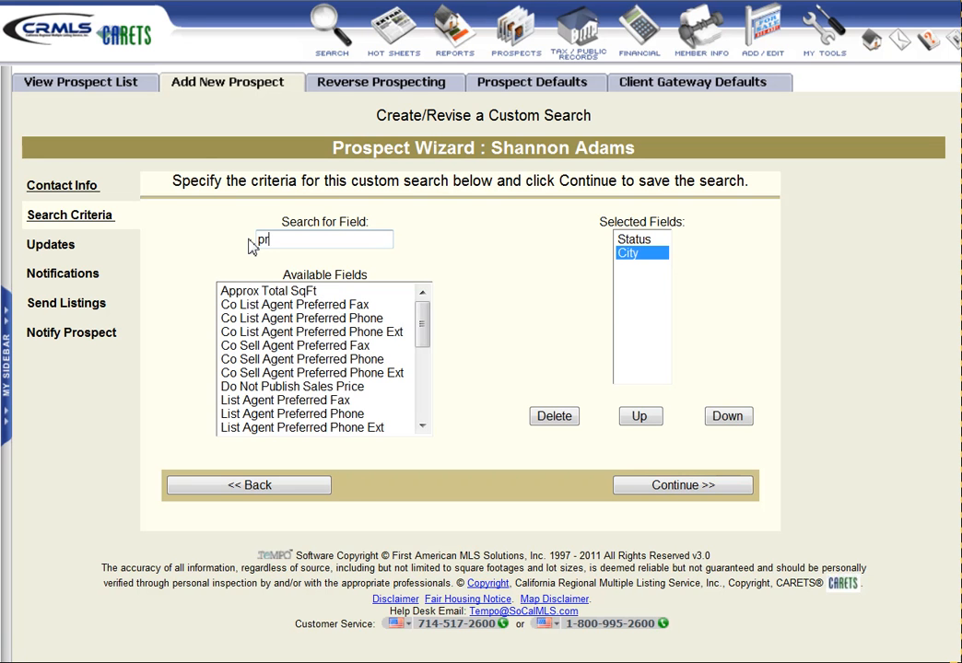
type("i")
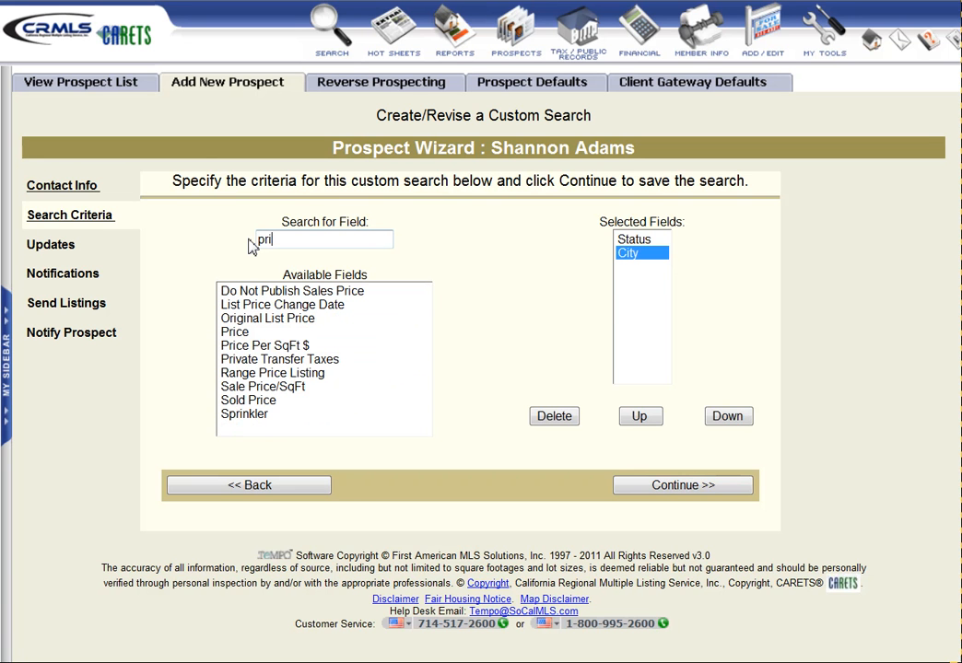
double_click(234, 334)
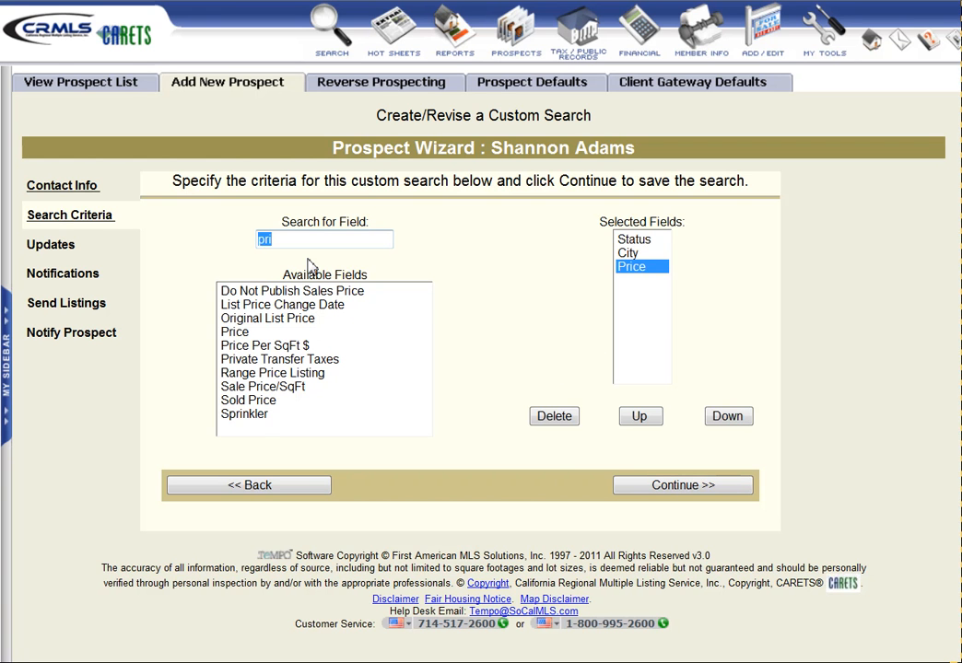
type("squ")
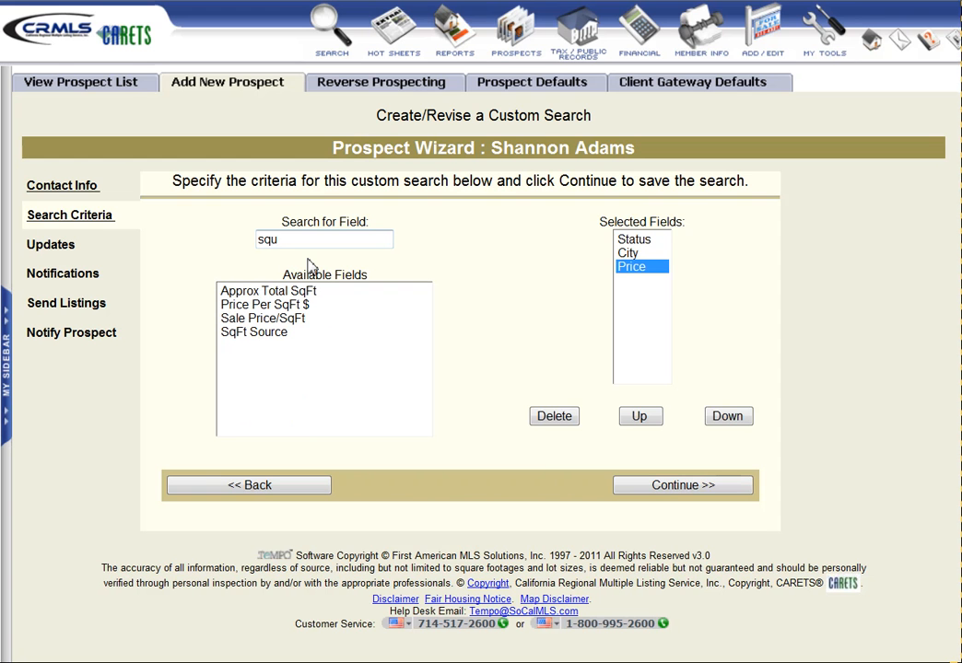
Add Approx Total SqFt, Bedrooms, Total Bathrooms and # Garages, then proceed to criteria entry
double_click(270, 292)
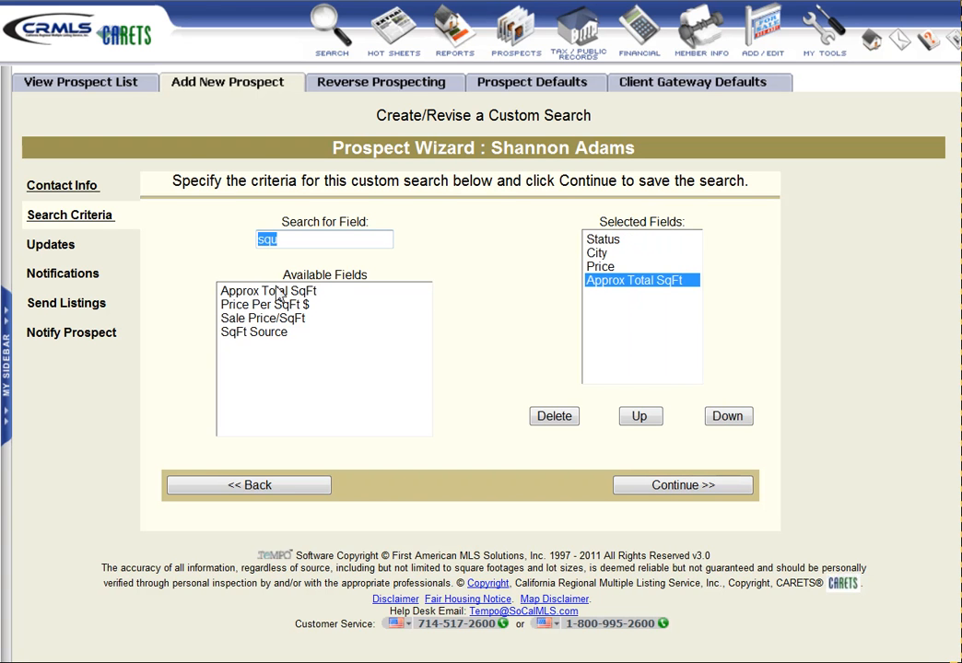
left_click_drag(281, 240, 244, 244)
type("bed")
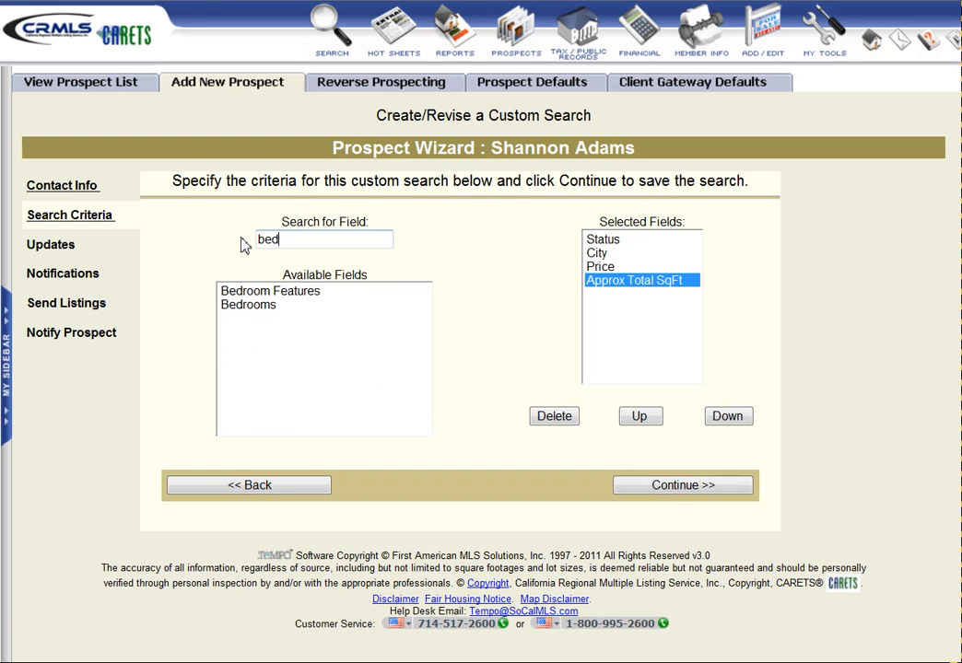
double_click(238, 306)
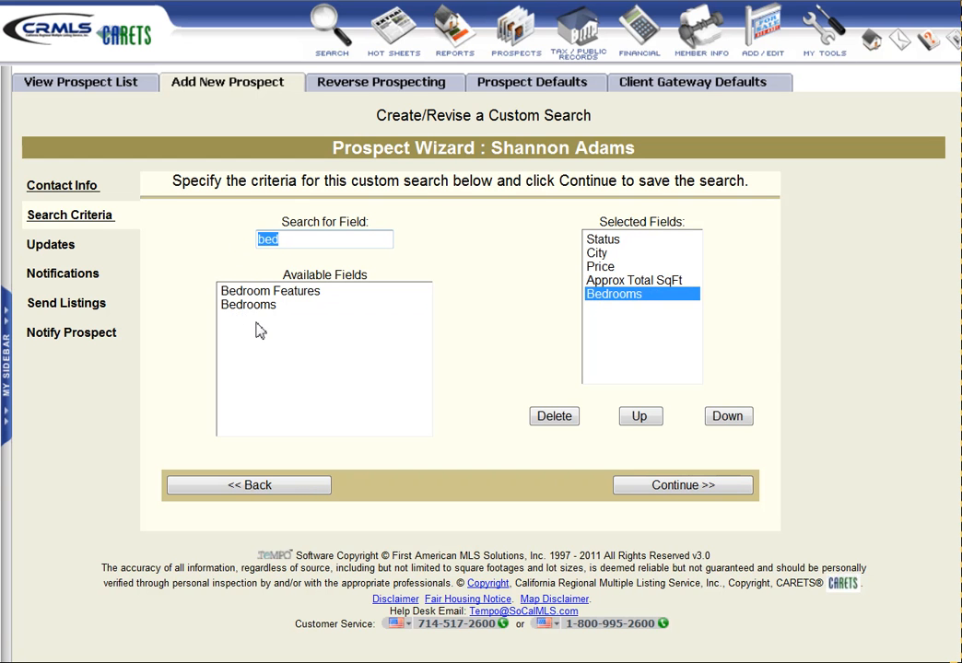
type("ba")
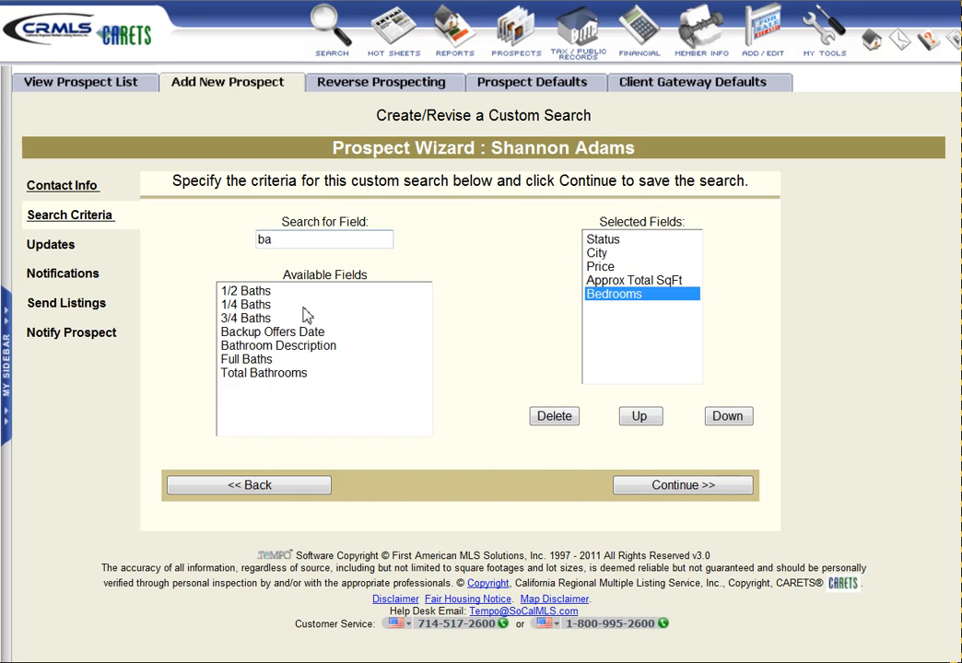
double_click(254, 376)
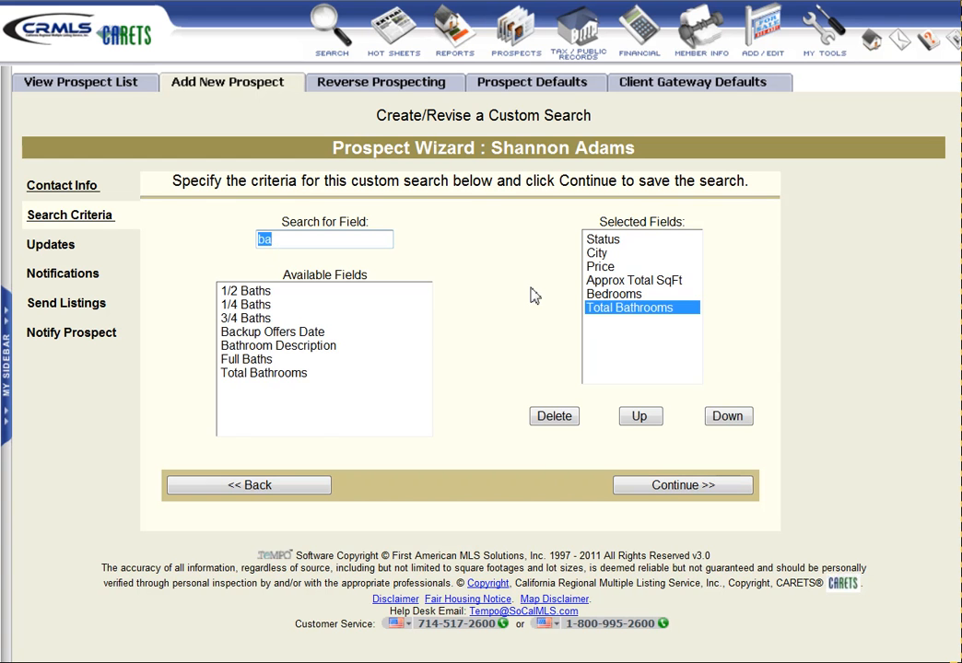
type("gar")
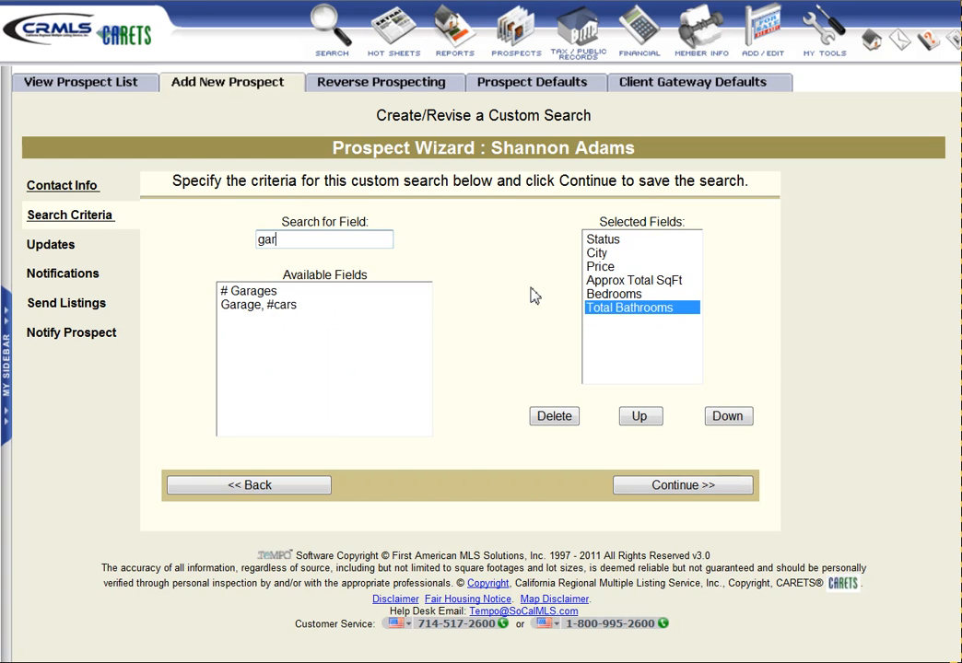
double_click(249, 292)
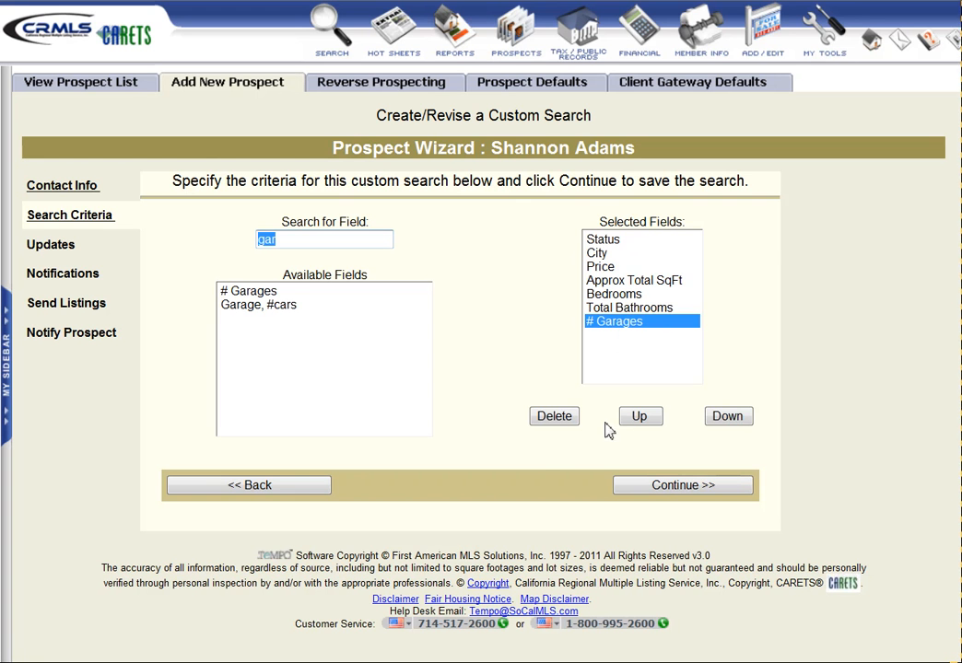
left_click(675, 486)
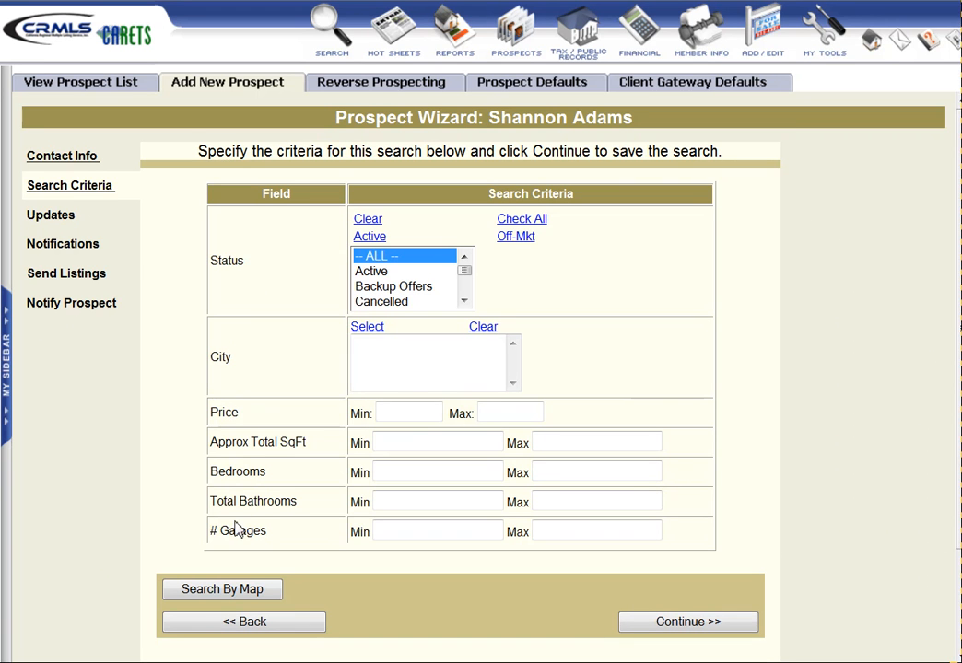
Change the Status criterion from All to Active
left_click(380, 272)
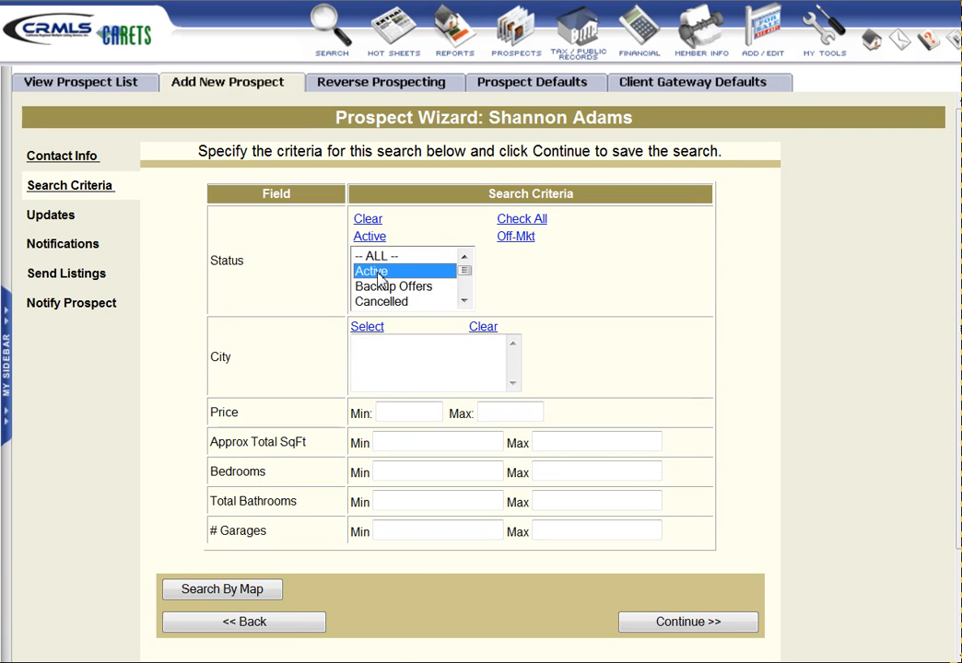
left_click(465, 301)
left_click(465, 257)
left_click(360, 351)
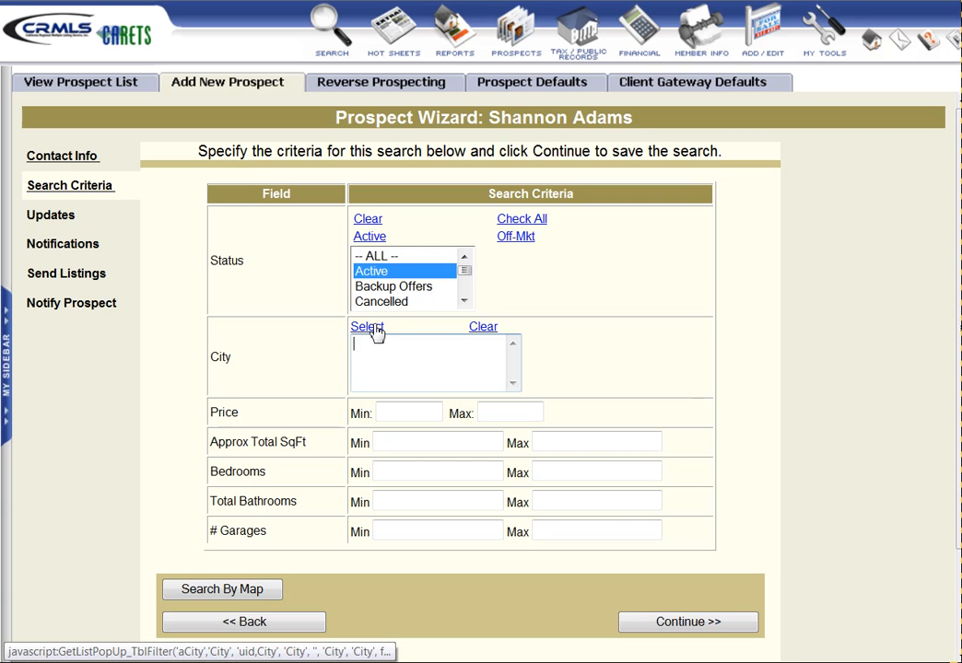
Pick Laguna Niguel (LN) and Laguna Hills (LAGH) as the search cities
left_click(368, 328)
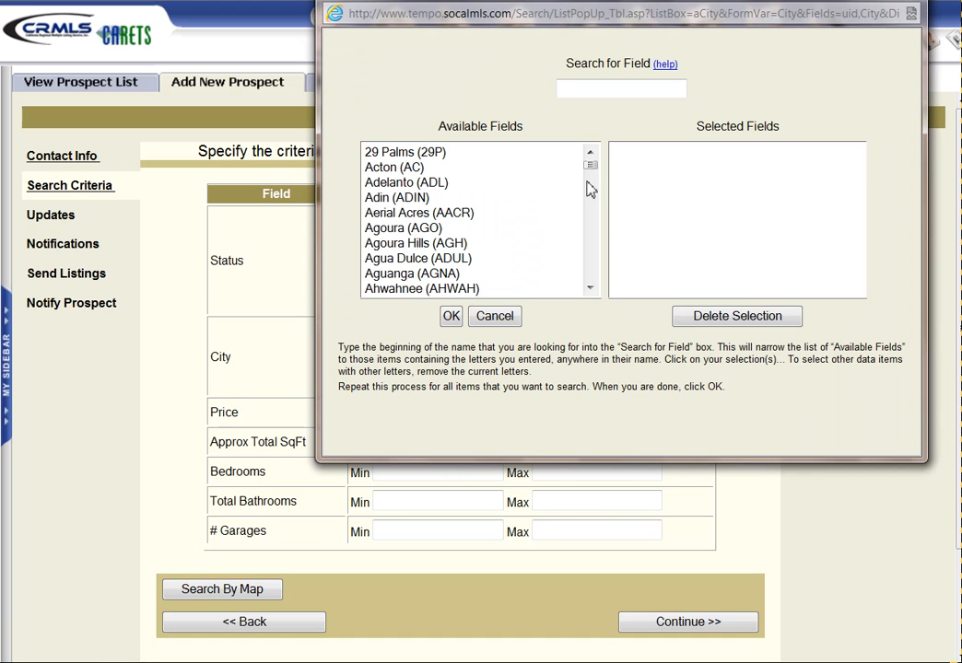
left_click_drag(591, 167, 589, 218)
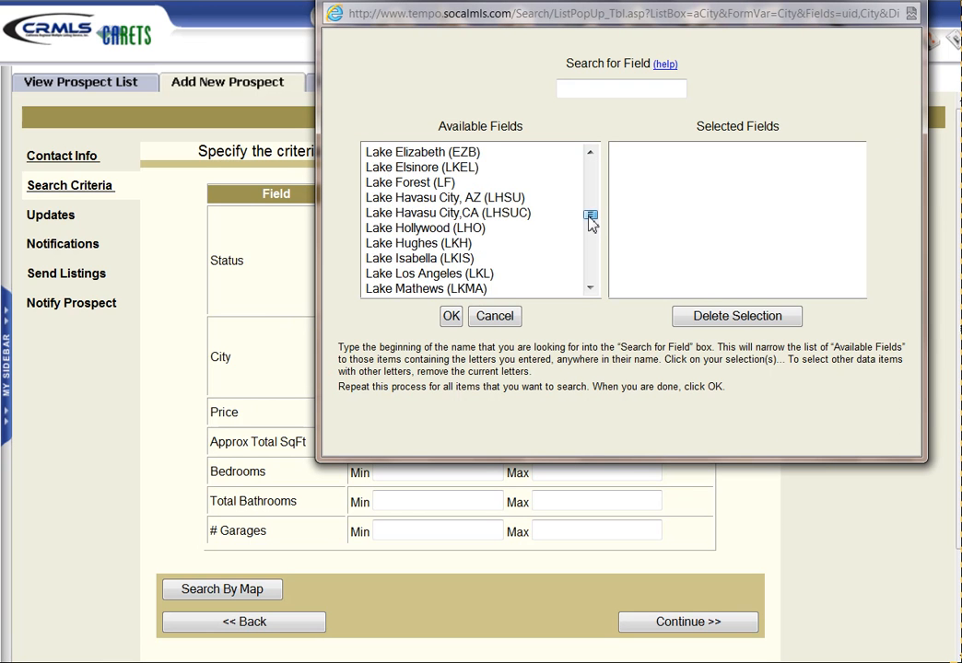
left_click(592, 155)
left_click(591, 154)
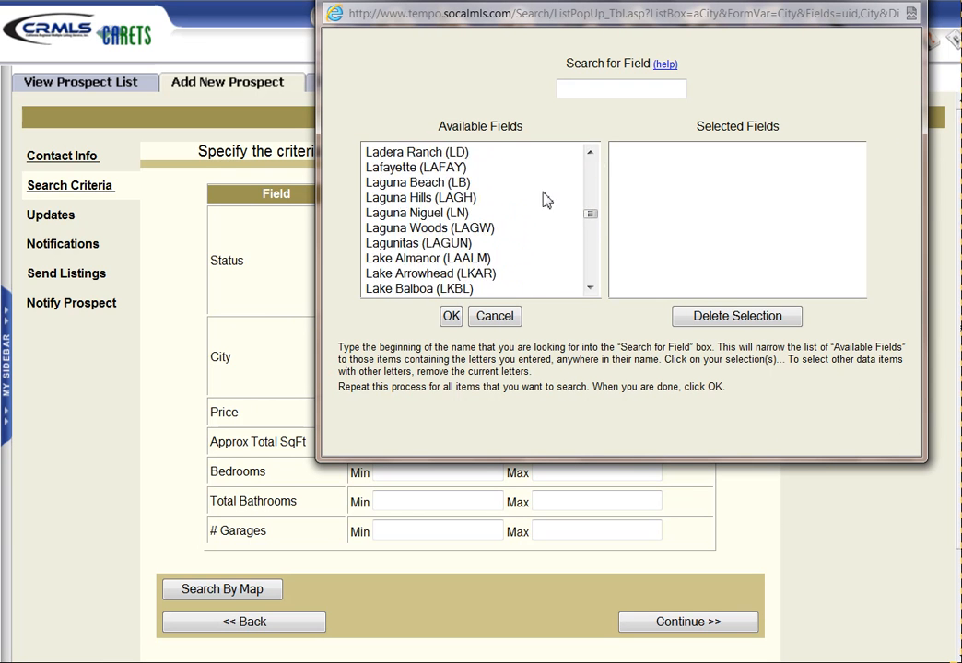
left_click(430, 213)
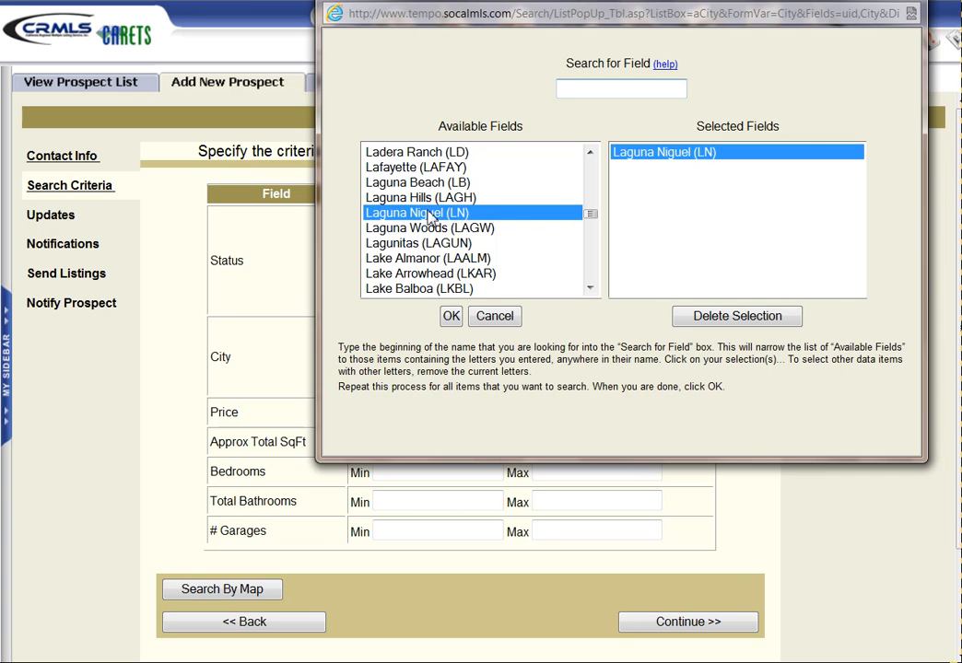
left_click(427, 198)
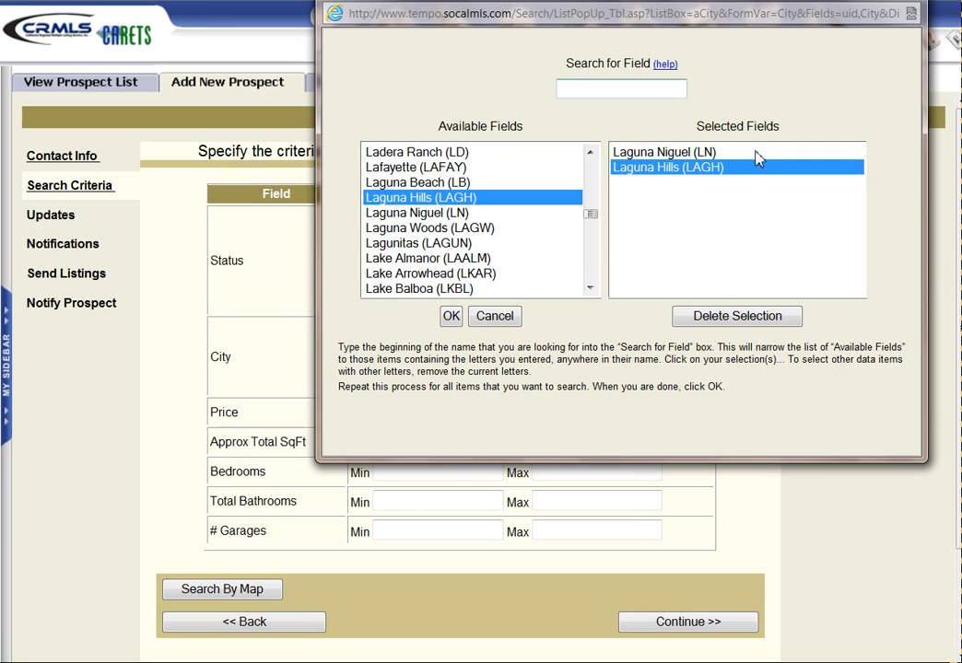
left_click(451, 316)
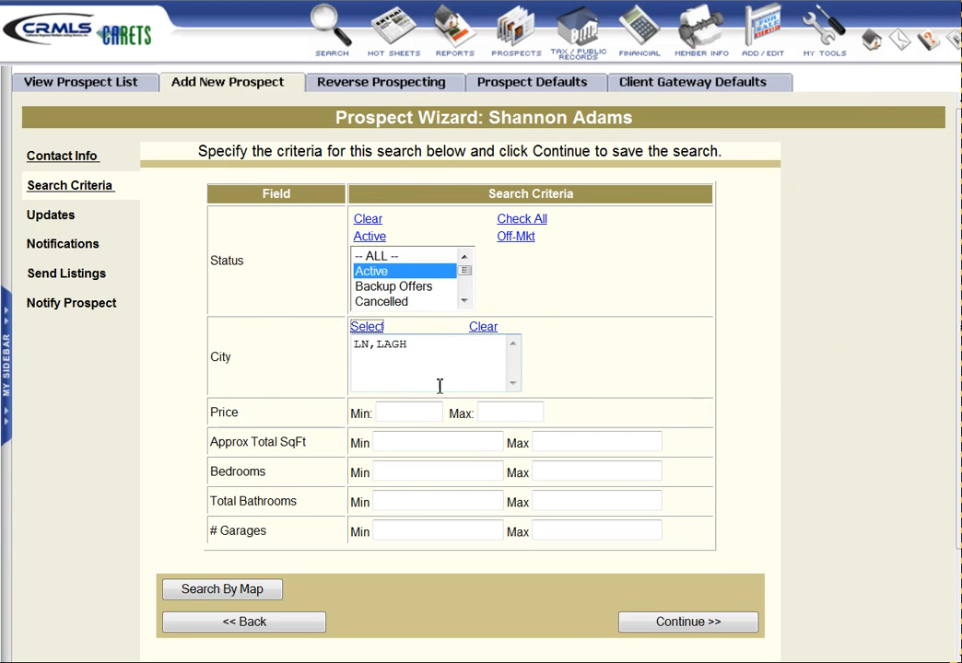
Enter a price range of 550000–600000 and a minimum of 1800 sq ft
left_click(395, 415)
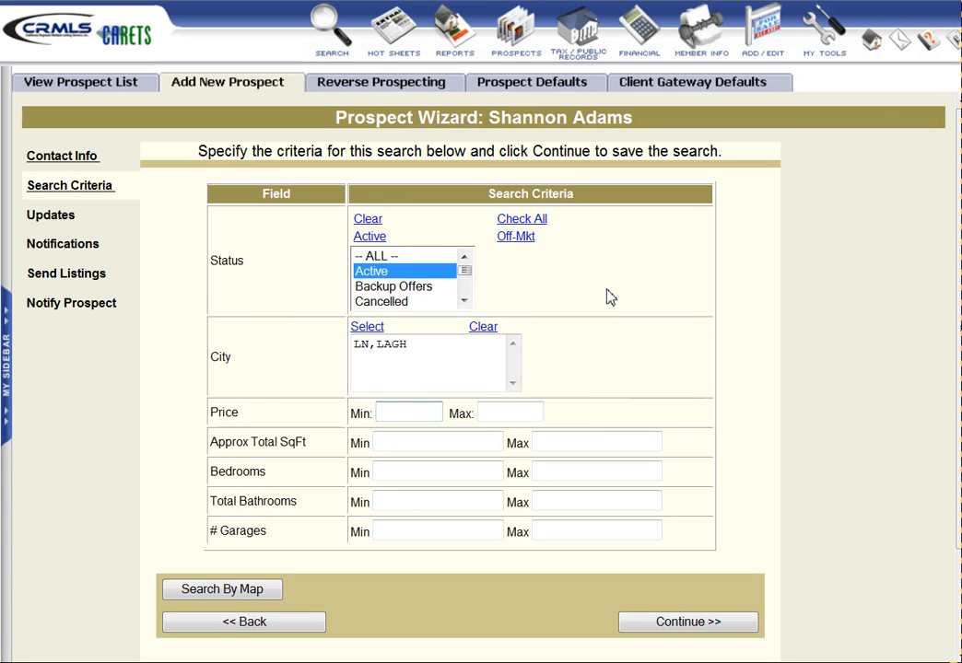
type("550000")
key("Tab")
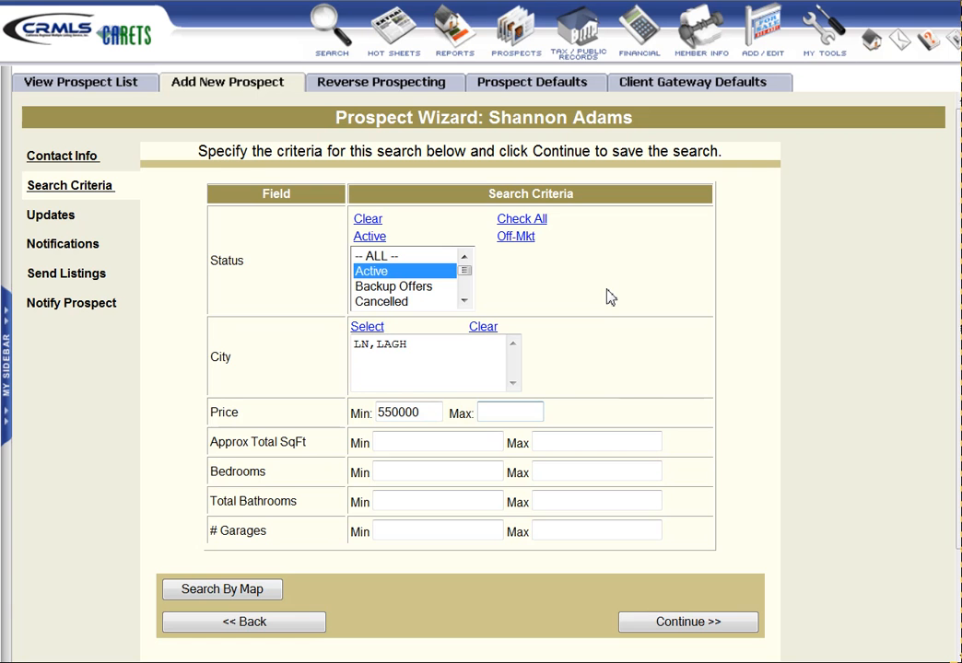
type("600000")
left_click(392, 444)
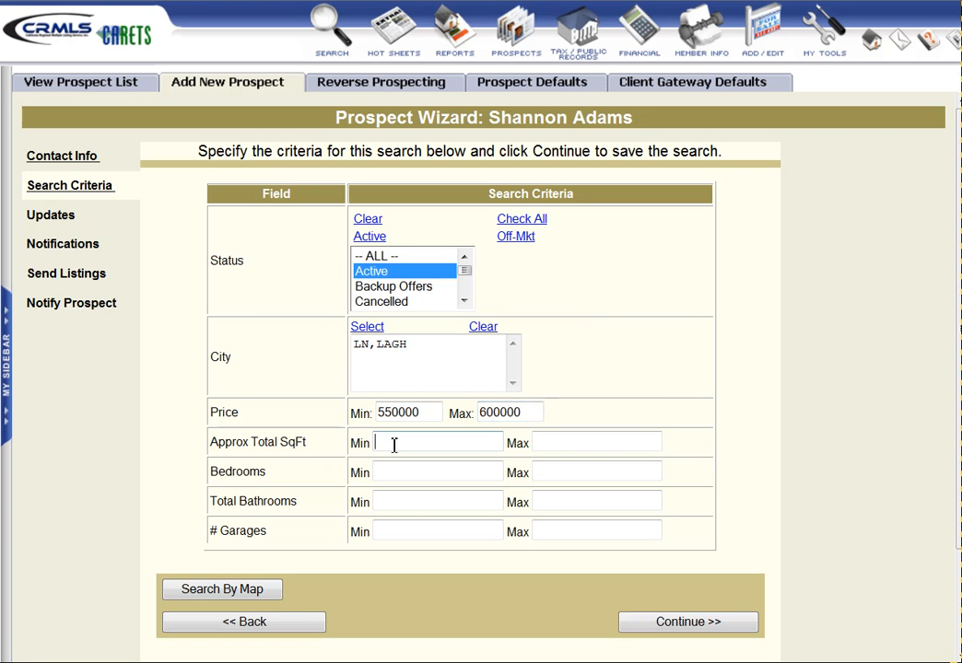
type("1800")
Set minimums of 3 bedrooms, 2 bathrooms and 3 garages, and save the search values
left_click(403, 474)
type("3")
left_click(395, 500)
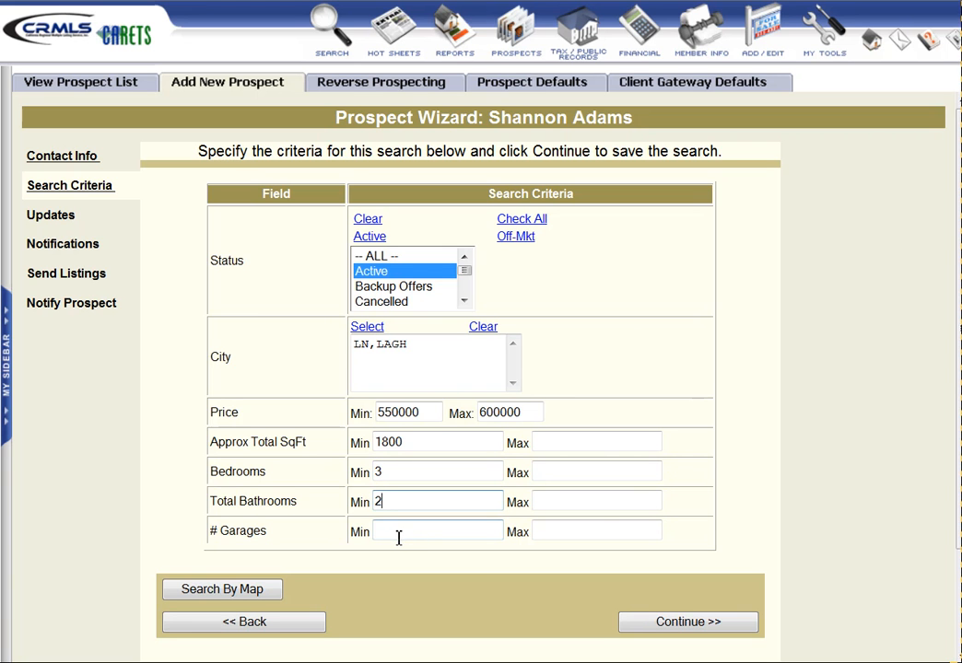
left_click(399, 534)
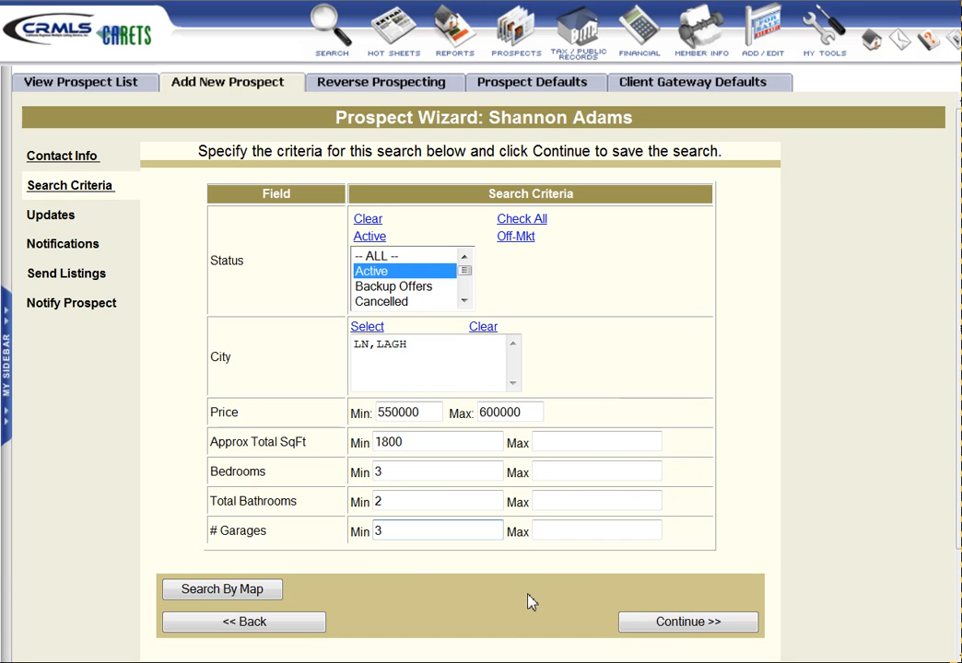
left_click(678, 630)
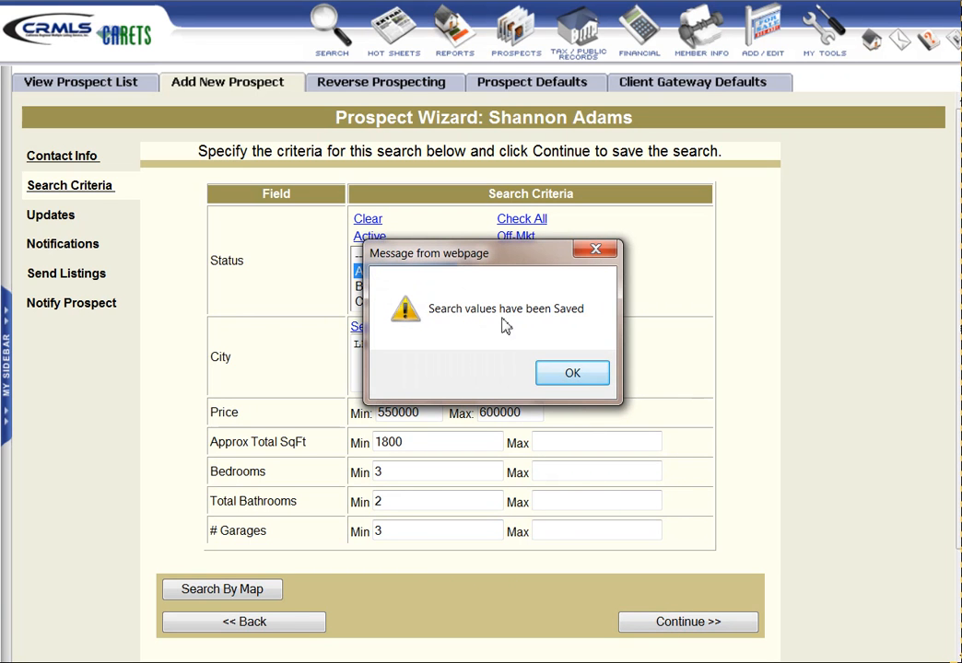
left_click(570, 376)
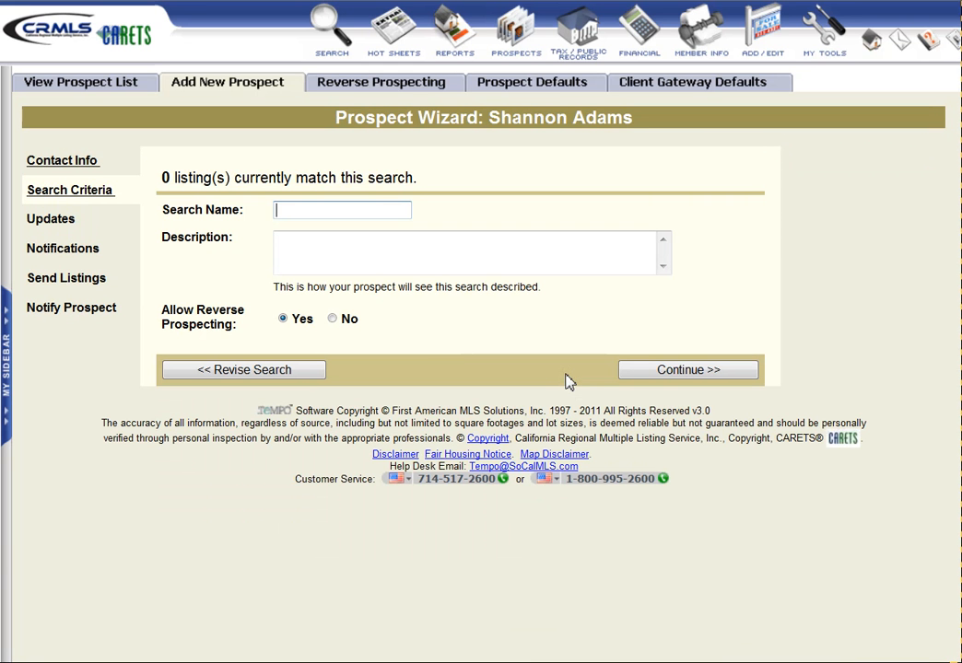